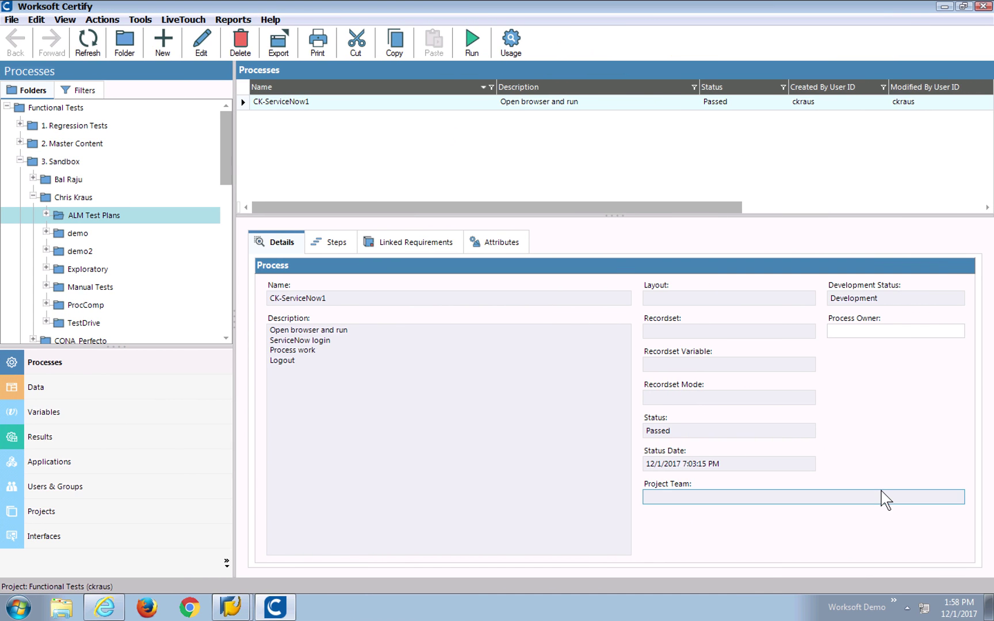
- Select the passed CK-ServiceNow1 process in Sandbox > ALM Test Plans to show its Details
click(387, 145)
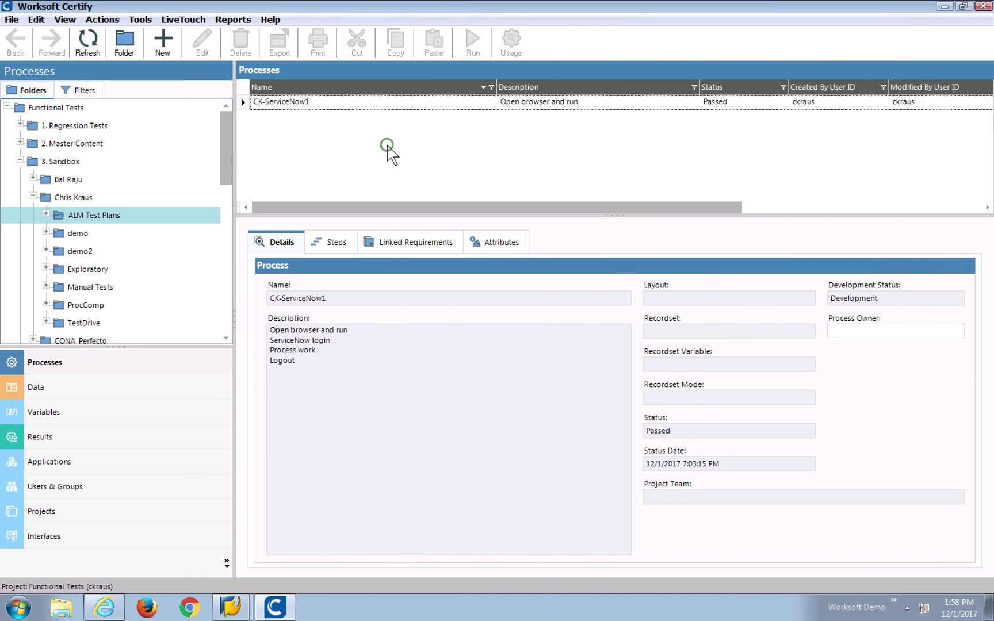
click(291, 104)
- Start adding CK-ServiceNow1 to the QC/ALM test plan and connect with the account password
right_click(294, 104)
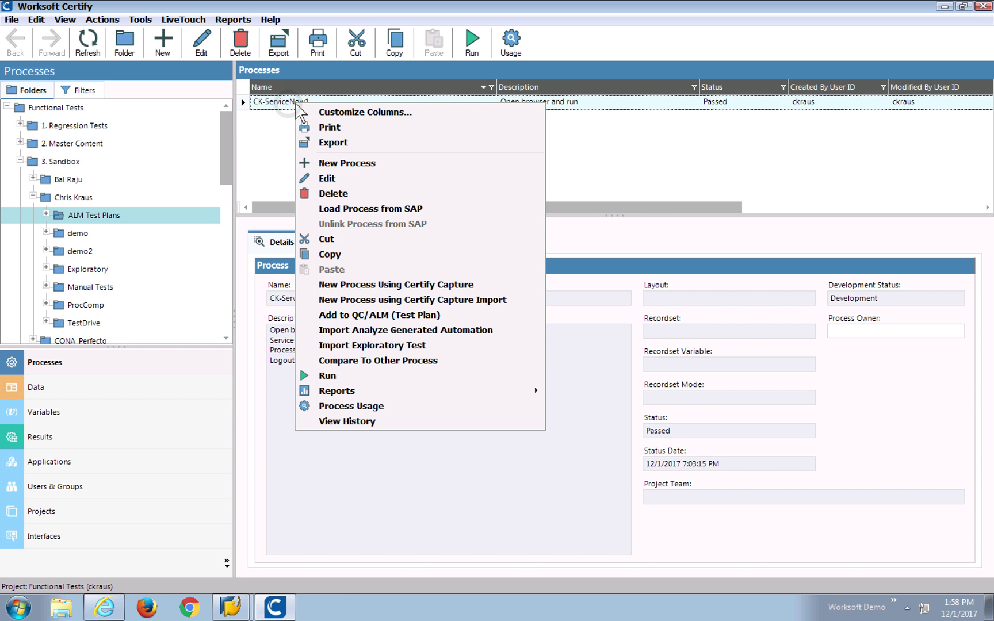
click(399, 315)
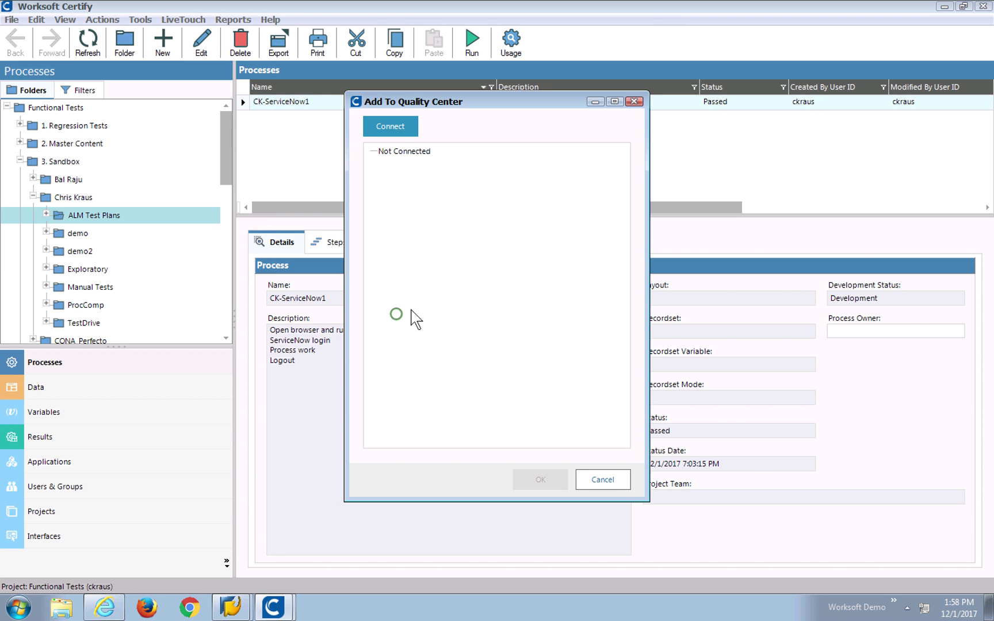
click(393, 124)
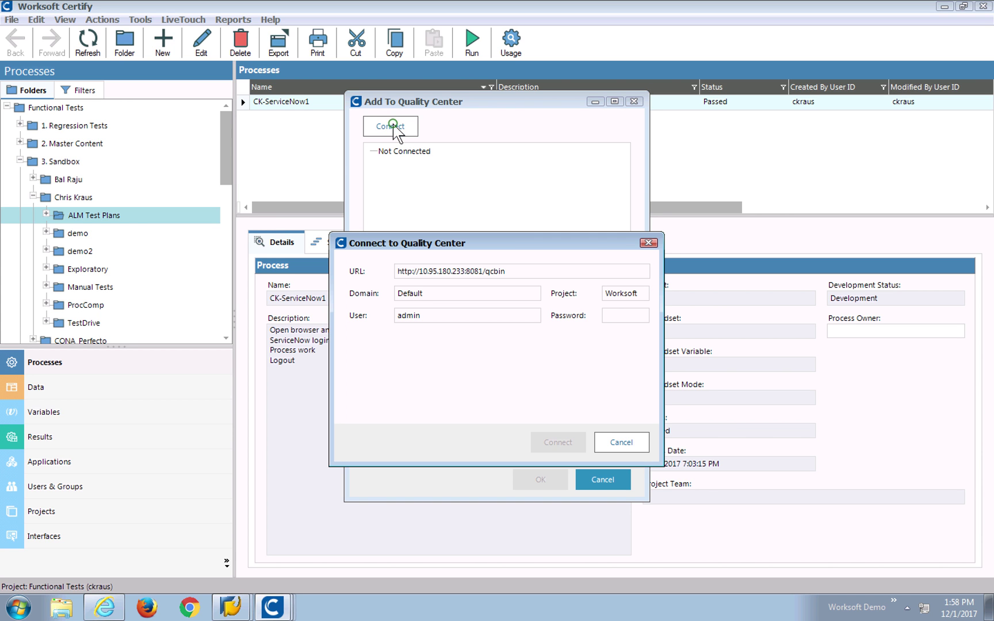
click(617, 316)
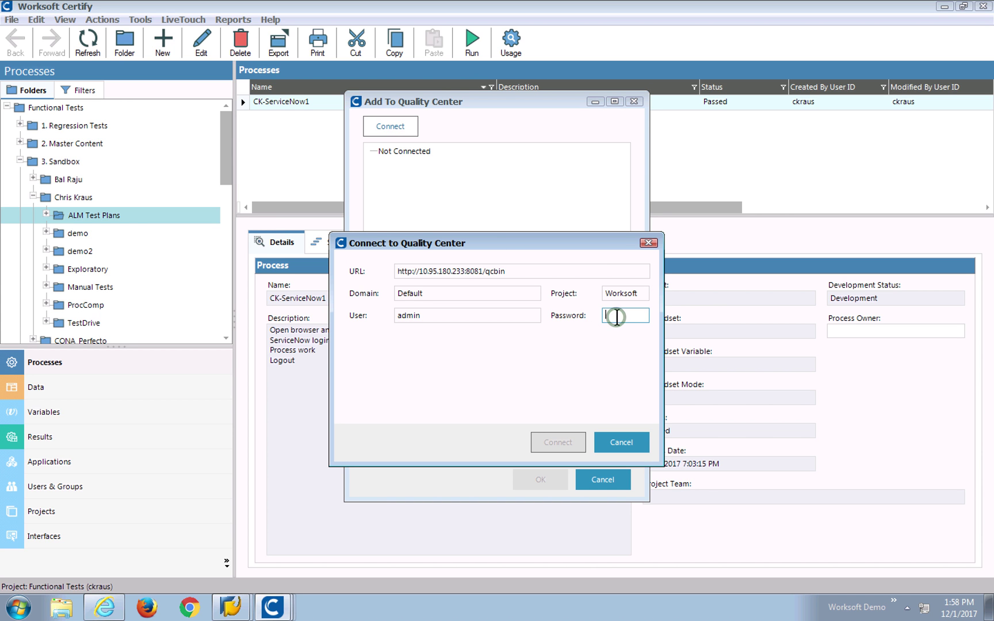
text(*)
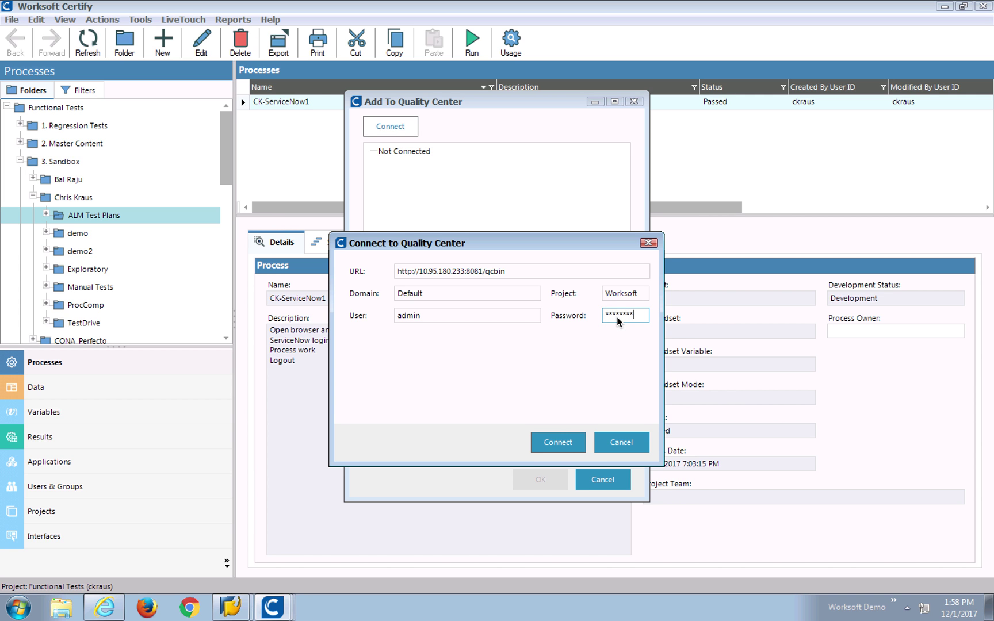
click(561, 443)
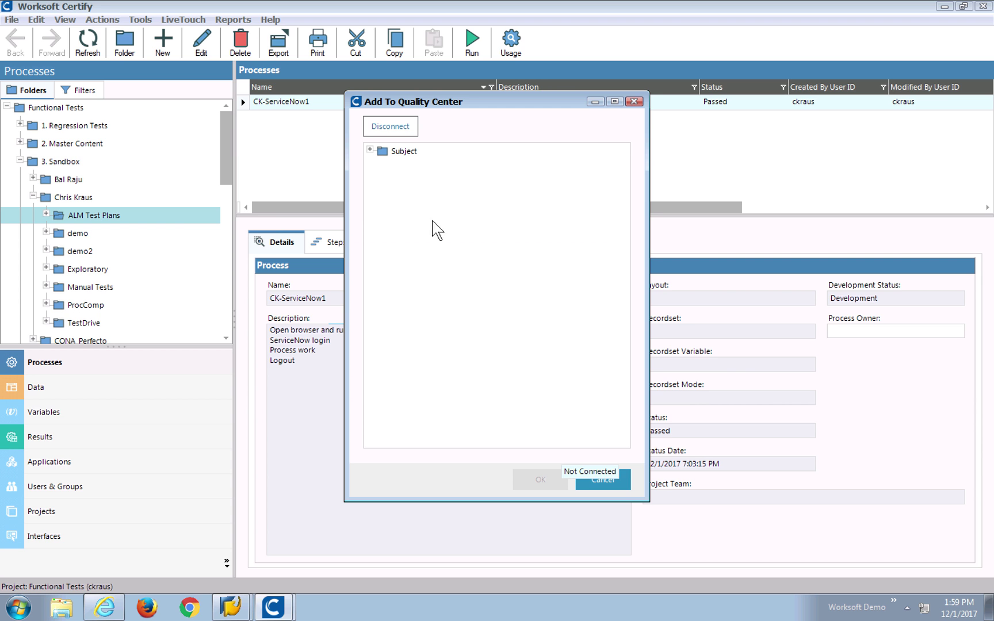
- Save it as a new test in the Subject > ALM Test folder and confirm creation
click(370, 150)
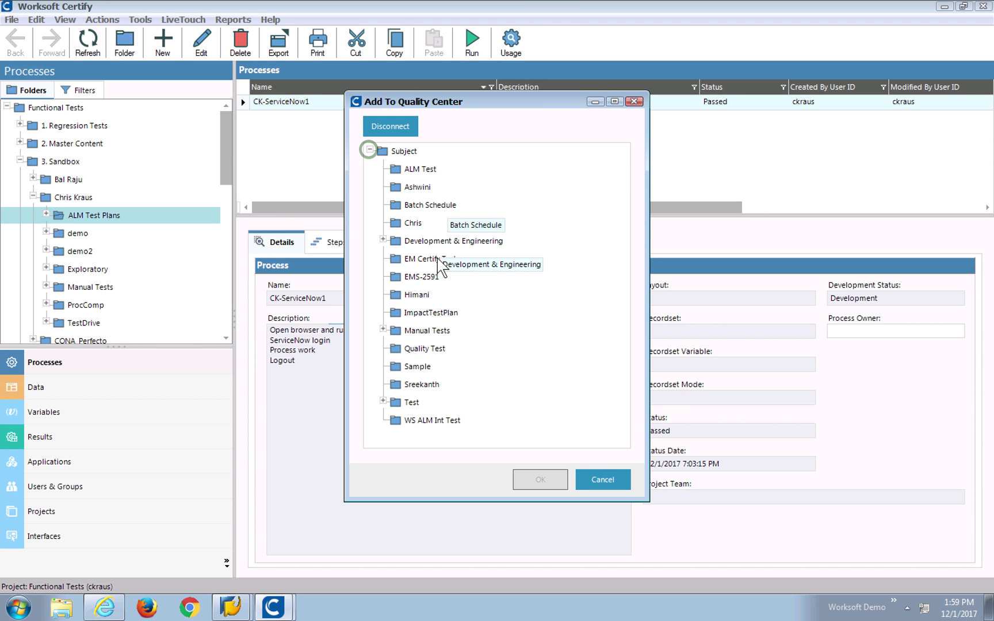
click(422, 170)
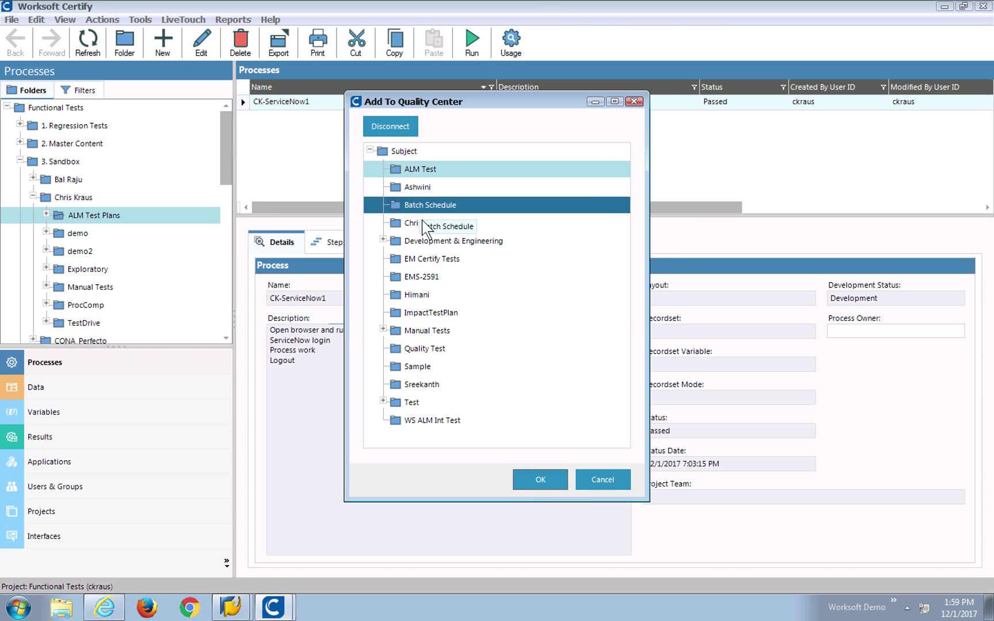
click(543, 482)
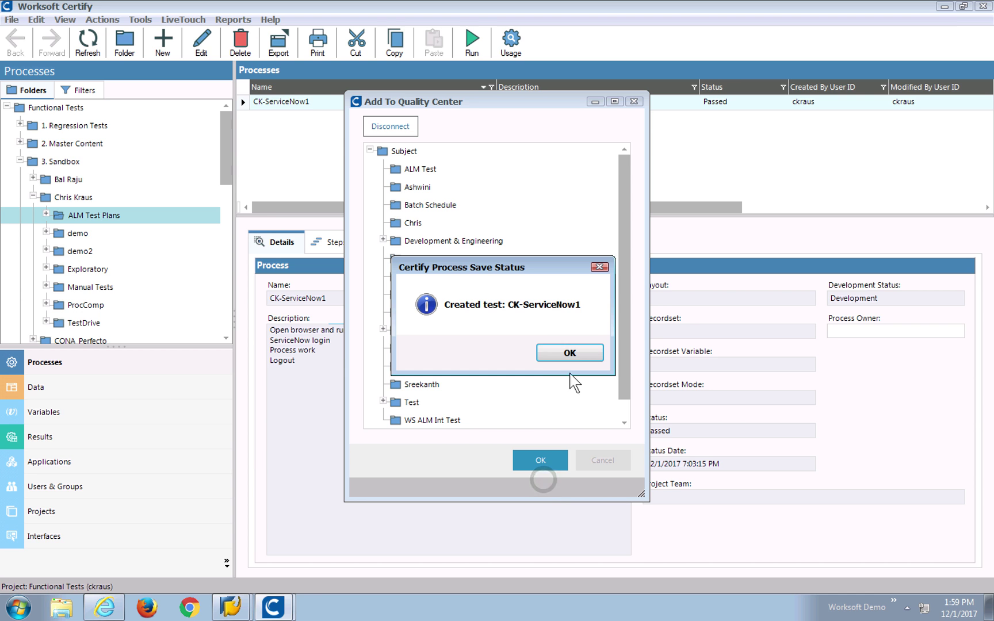
click(572, 353)
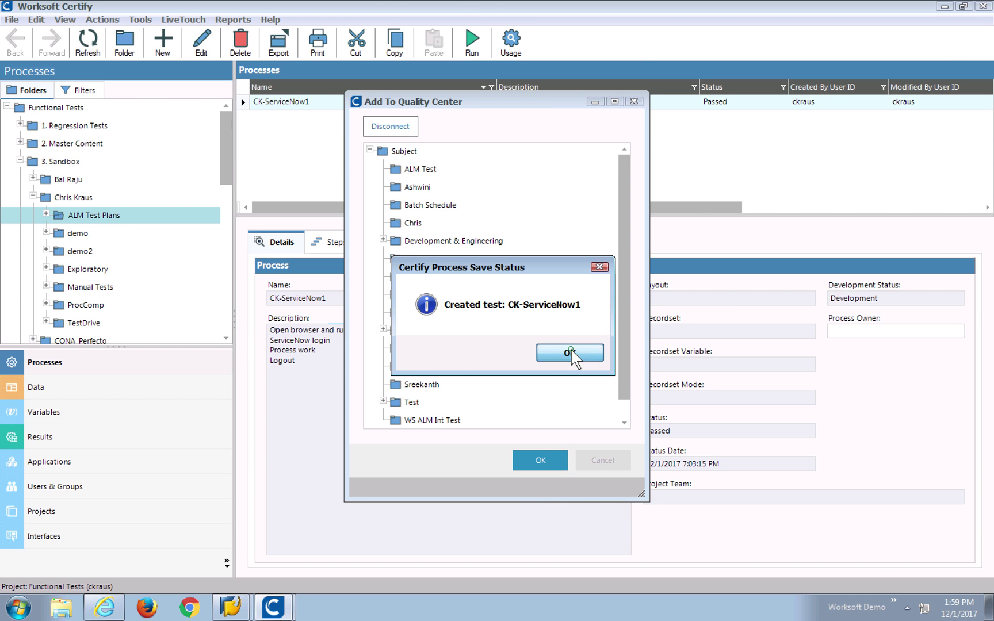
- Refresh ALM's Test Plan, view CK-ServiceNow1's test script under ALM Test, then go to Test Lab
click(984, 6)
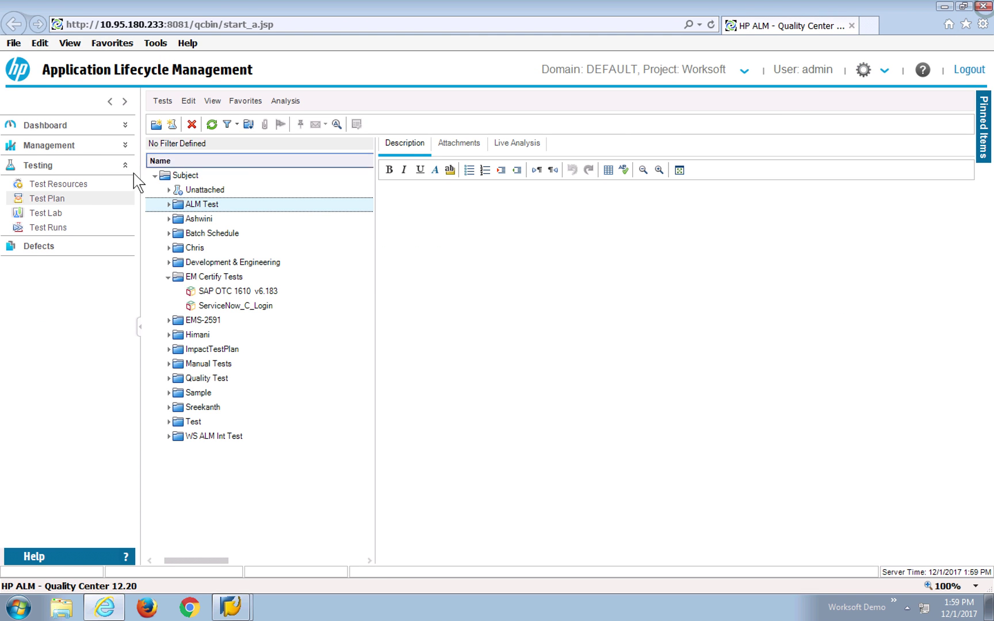
click(57, 198)
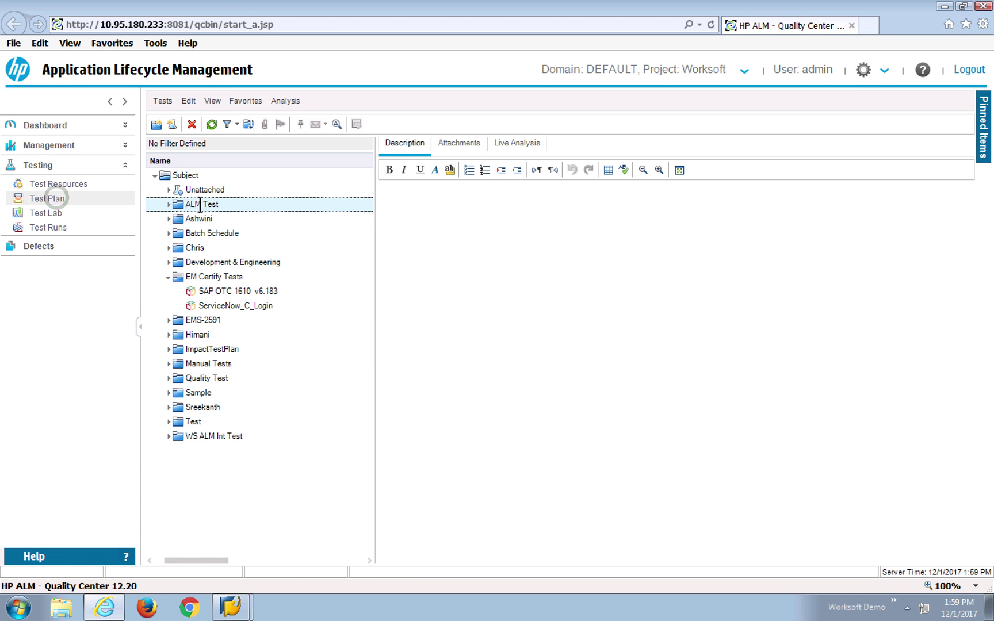
click(212, 125)
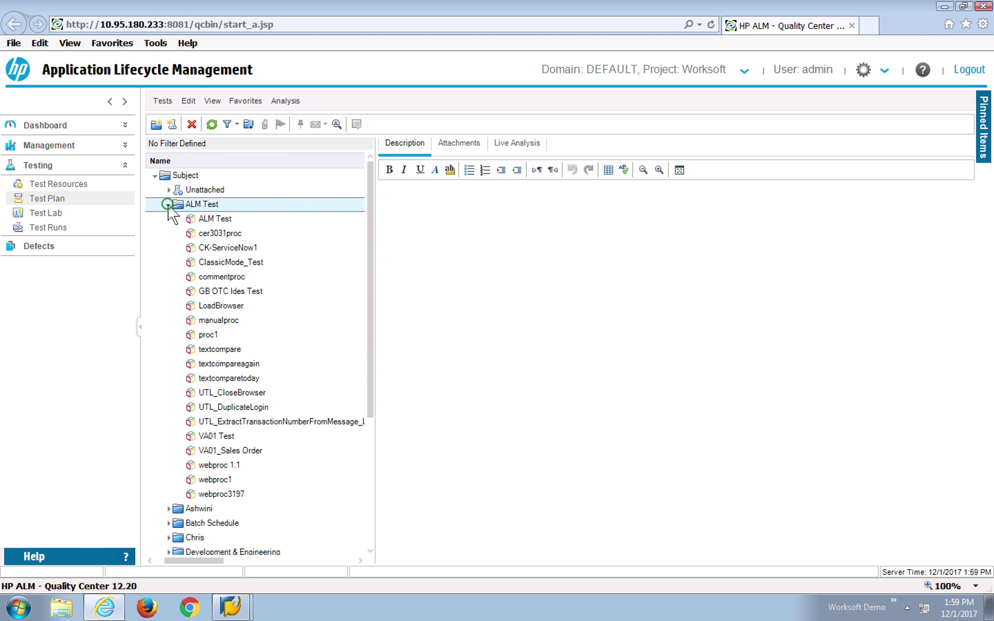
click(221, 249)
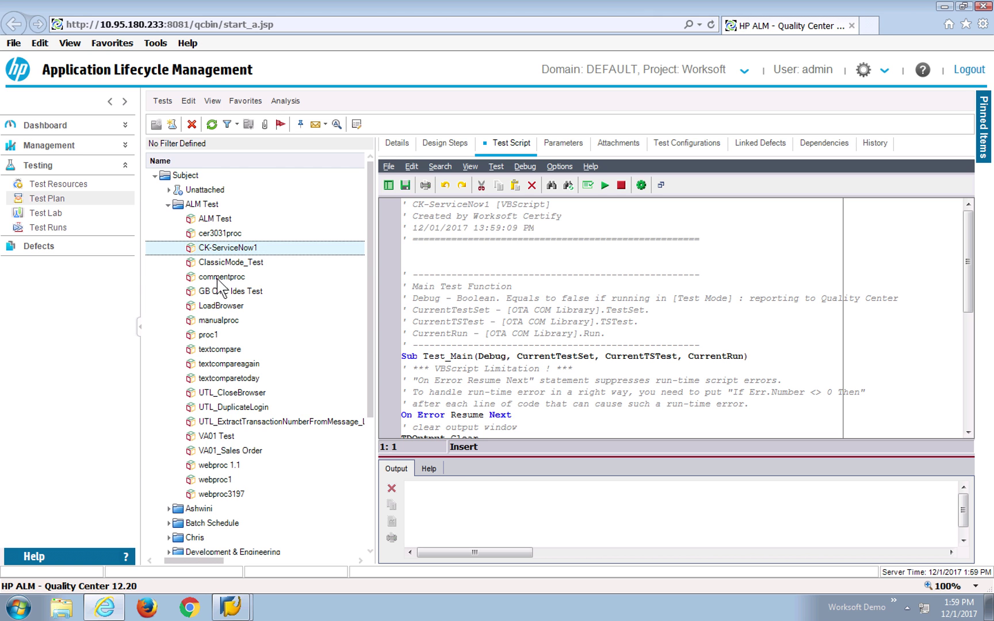
click(169, 204)
click(42, 212)
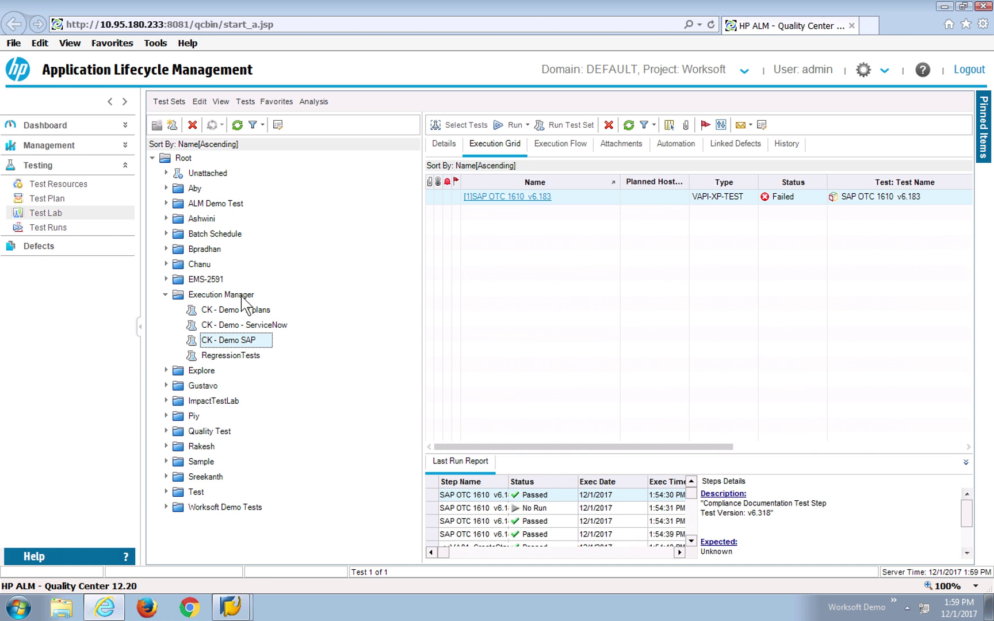
click(269, 326)
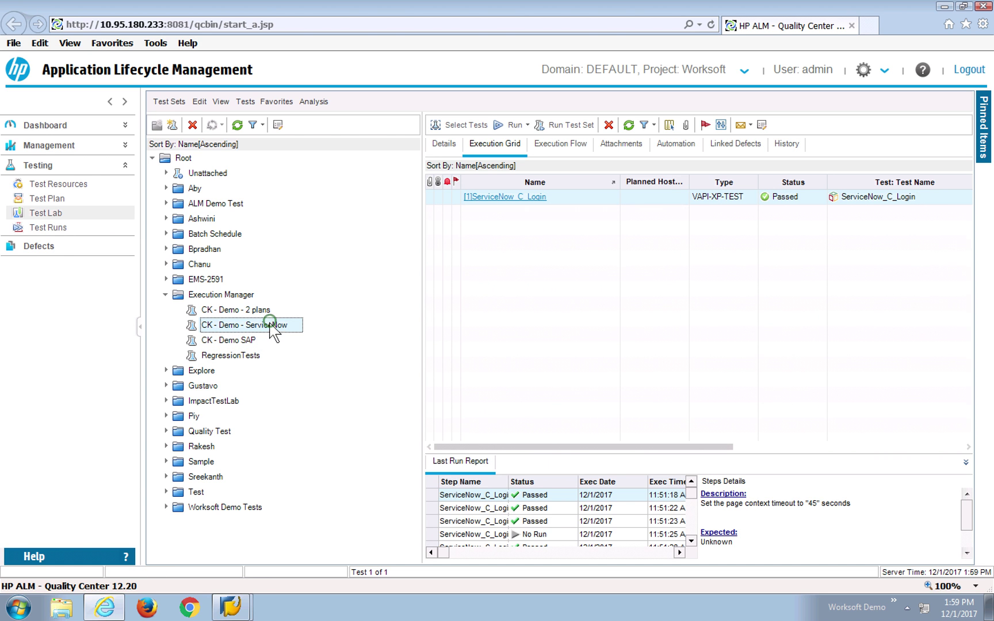
click(249, 296)
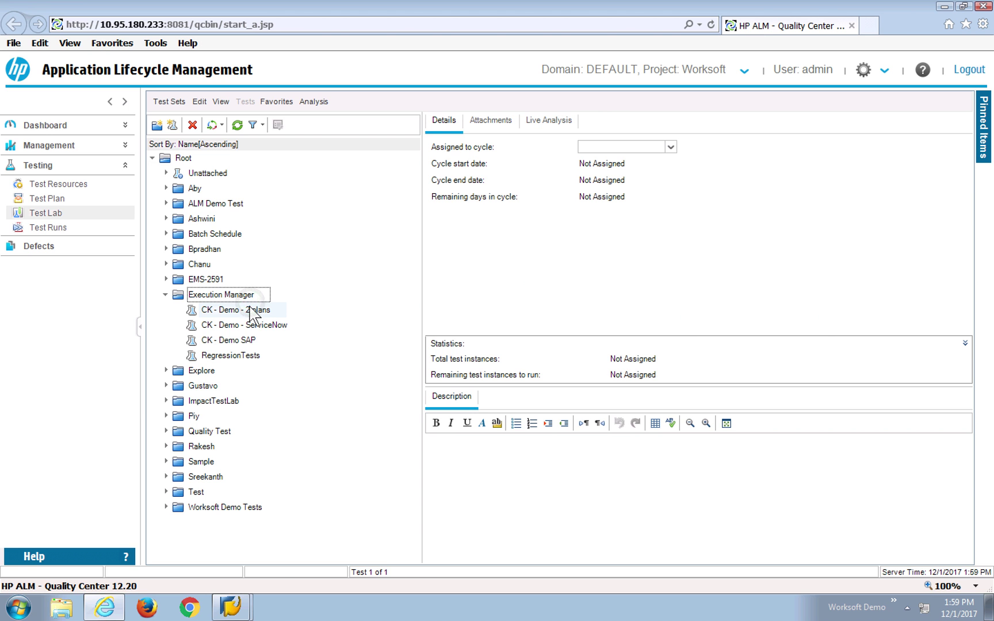
click(249, 311)
click(246, 308)
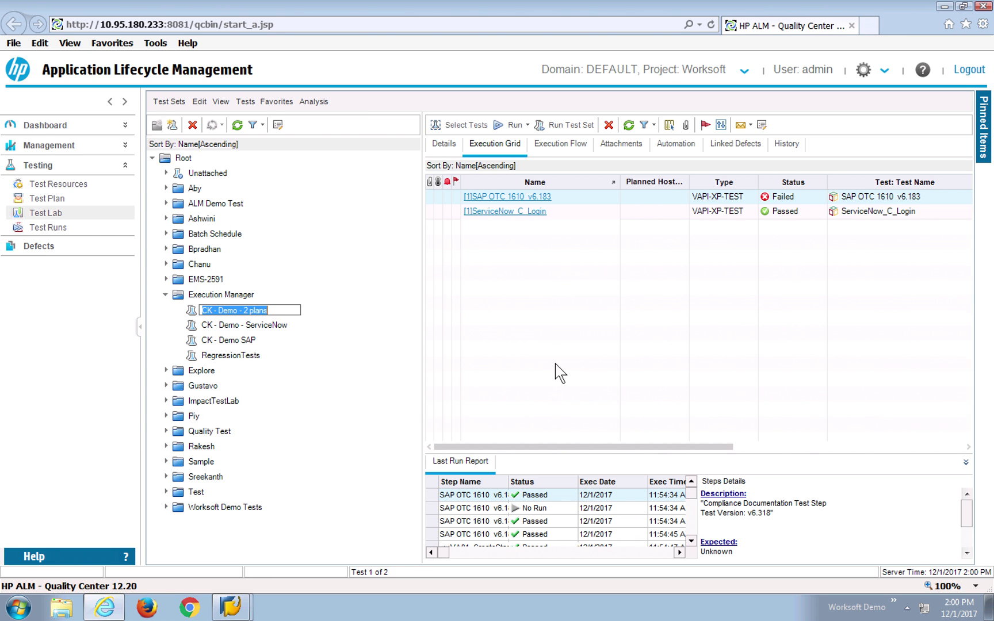
click(242, 340)
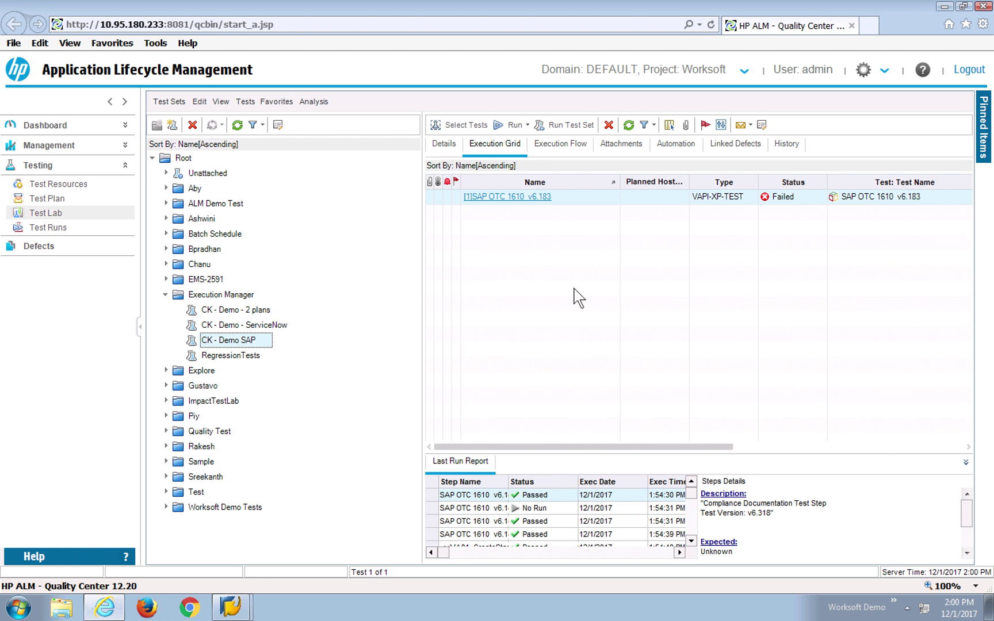
- Run the CK - Demo SAP test set automatically, starting the SAP OTC 1610 v6.183 test
click(577, 127)
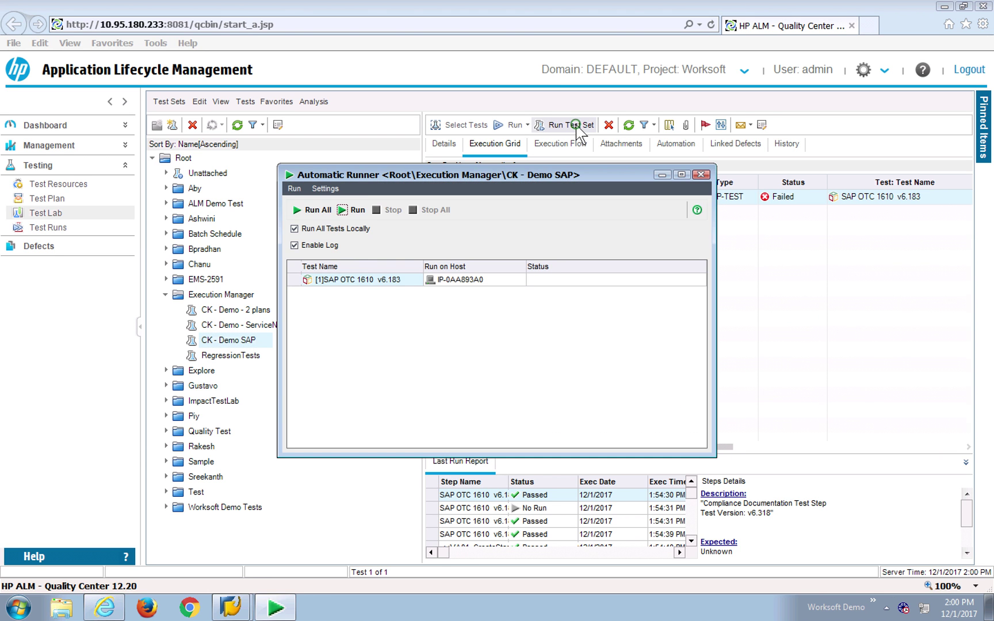
click(341, 210)
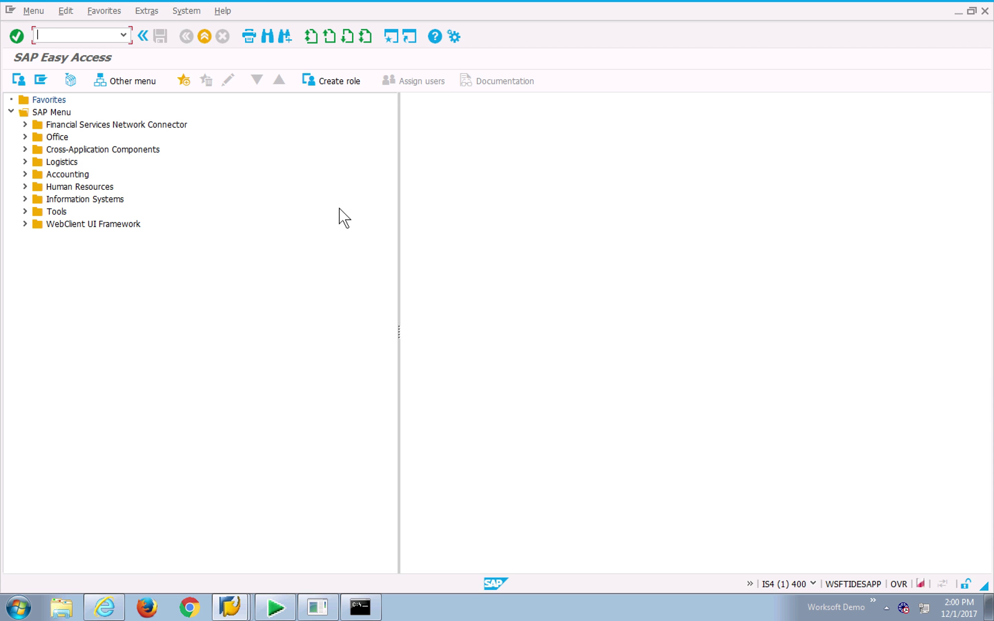
- Create a VA01 standard order (type OR, sales area 1710/10/00) with the customer and PO reference
text(va01)
key(Return)
text(OR	1710	10	00)
key(Return)
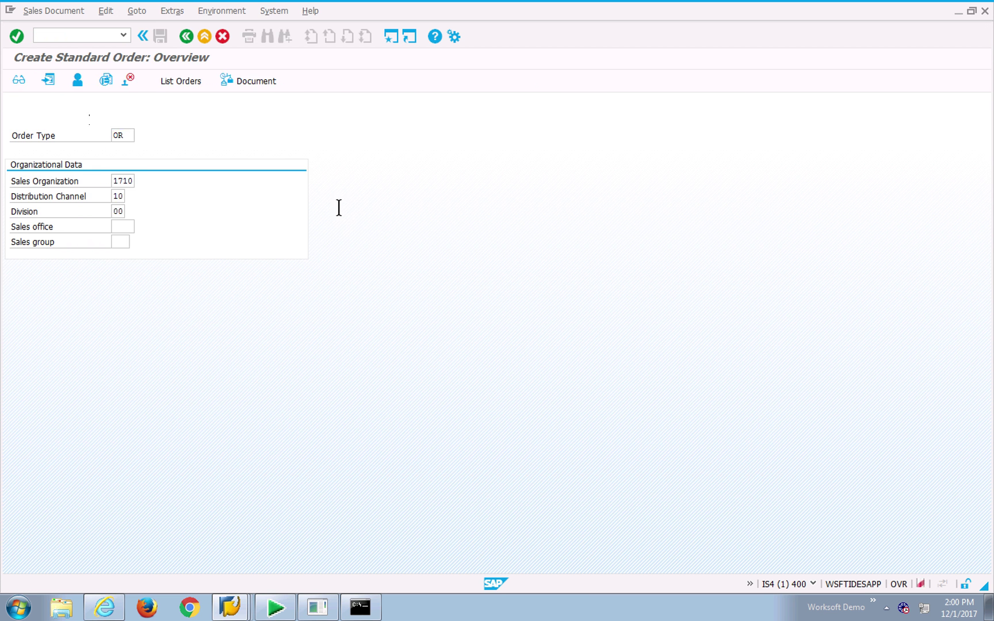
text(USCU_S12	USCU_S12	PO 1201020038)
key(Return)
- Add item TG11, save its outbound delivery from shipping point 1710, then run /nvf01 billing
text(TG11)
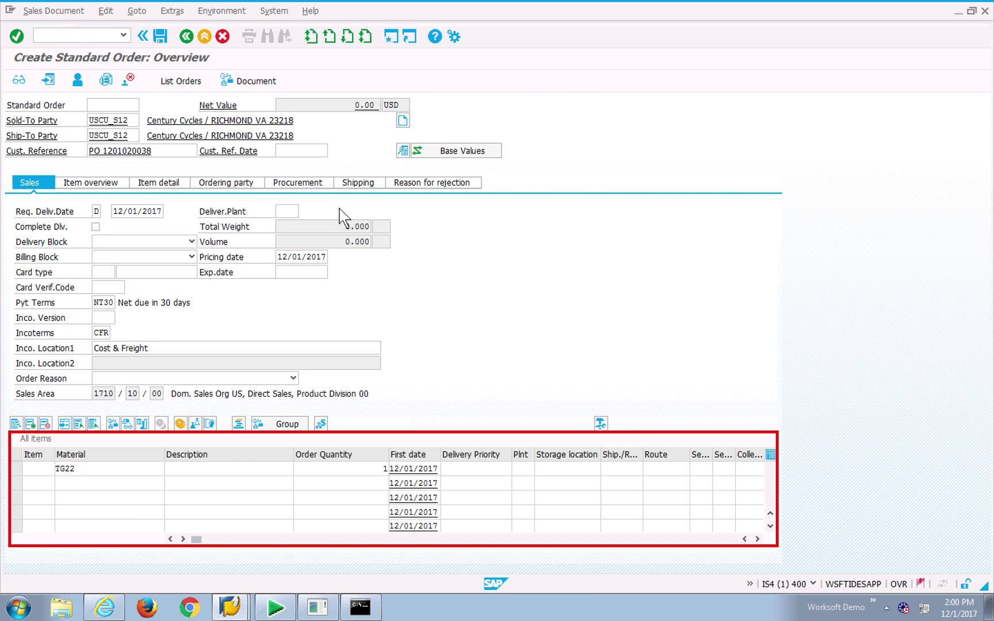
text(/nvl01n)
key(Return)
text(1710)
key(Return)
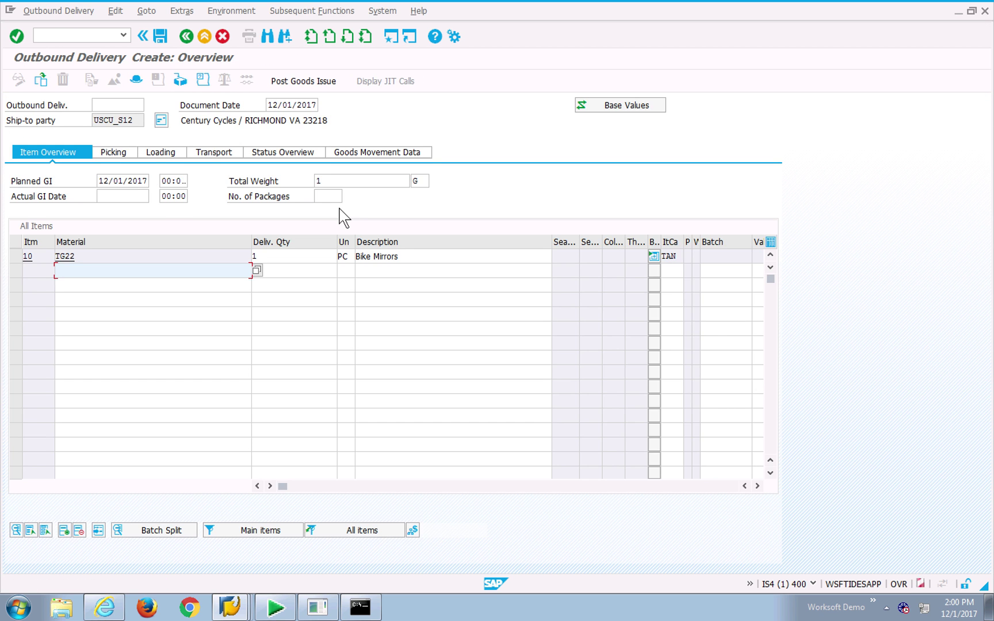
key(ctrl+s)
text(/nvf01)
key(Return)
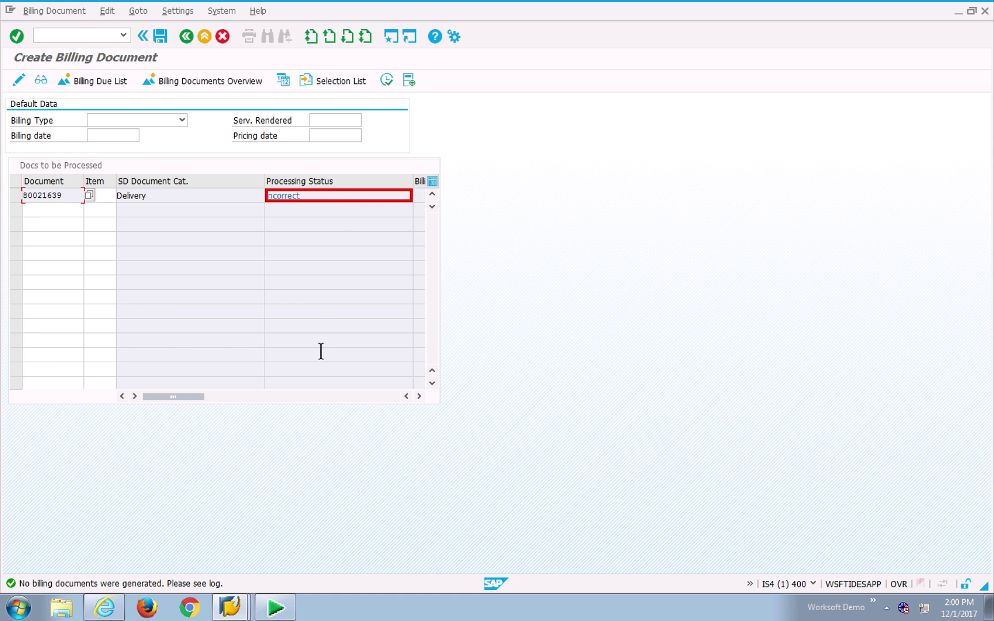
- Close the finished Automatic Runner and show the failed VF01 billing step in the Last Run Report
click(276, 609)
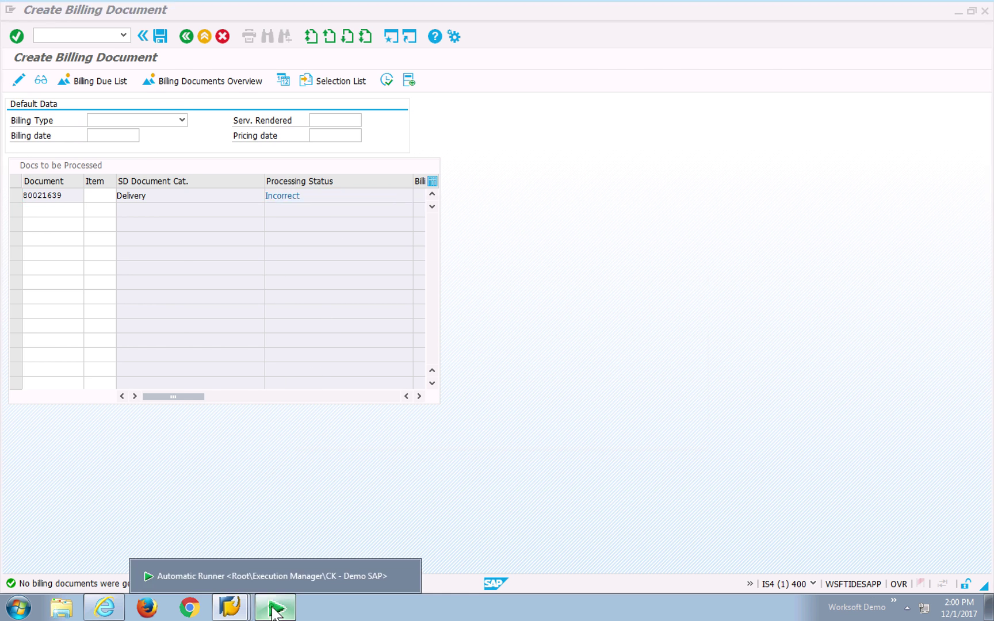
click(276, 611)
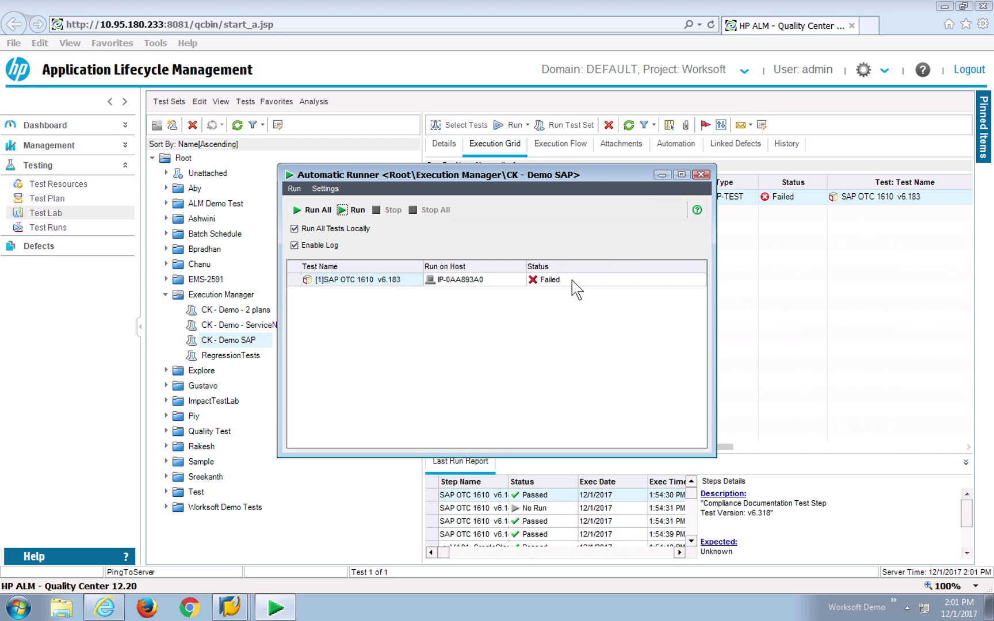
click(700, 174)
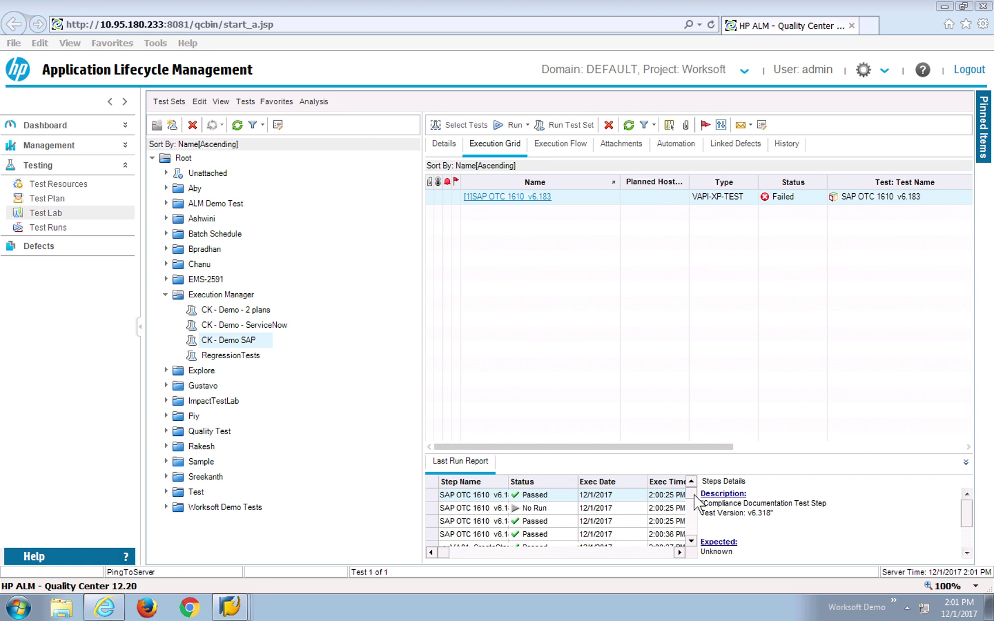
drag(692, 498, 698, 544)
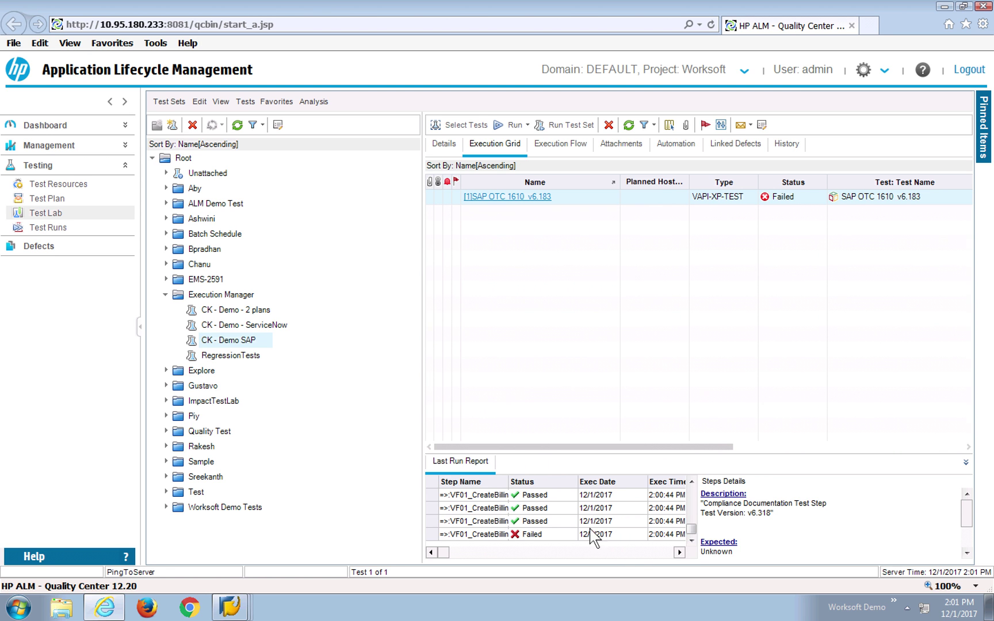
click(572, 534)
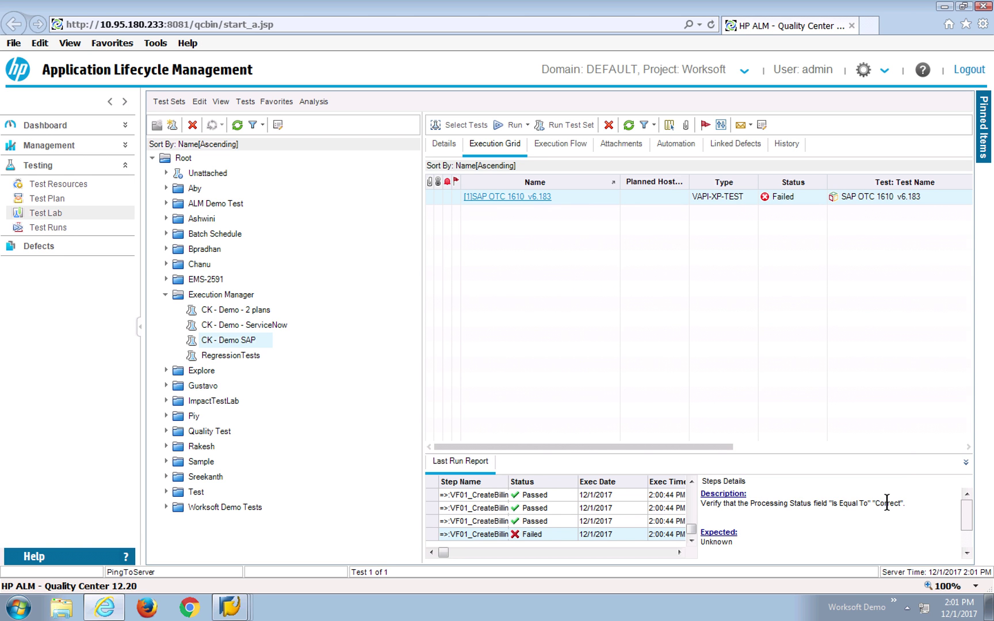
- Open run 7114's steps and view the failed billing step's results and QCTestResults4.jpg attachment
click(48, 229)
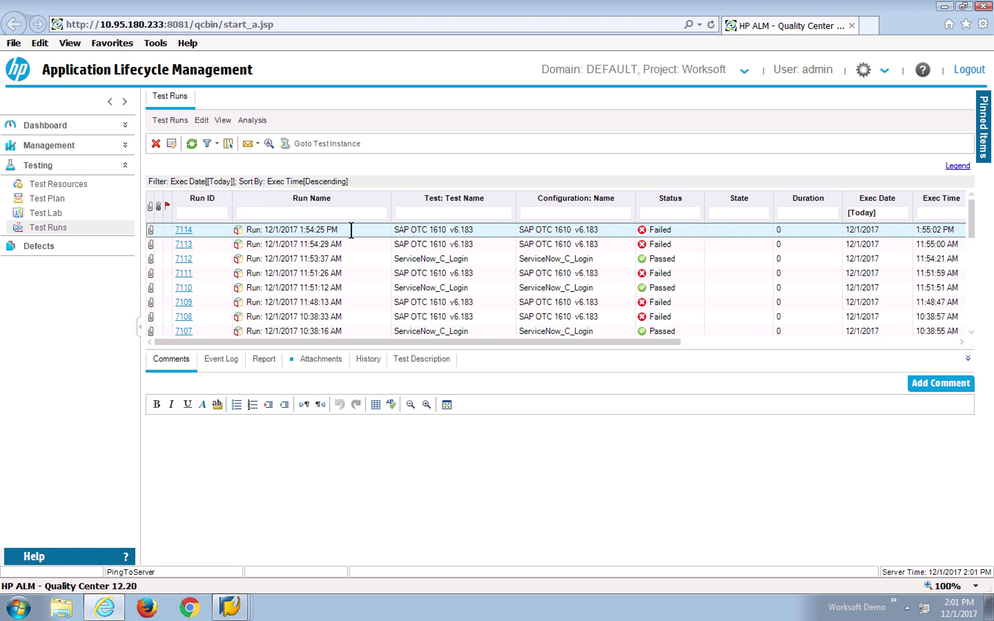
click(183, 230)
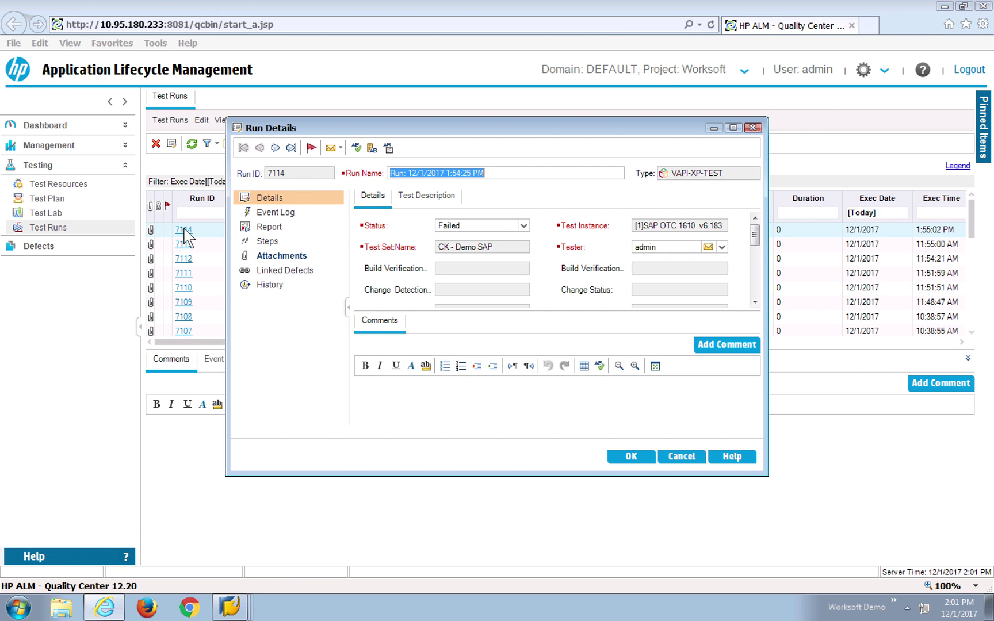
click(266, 242)
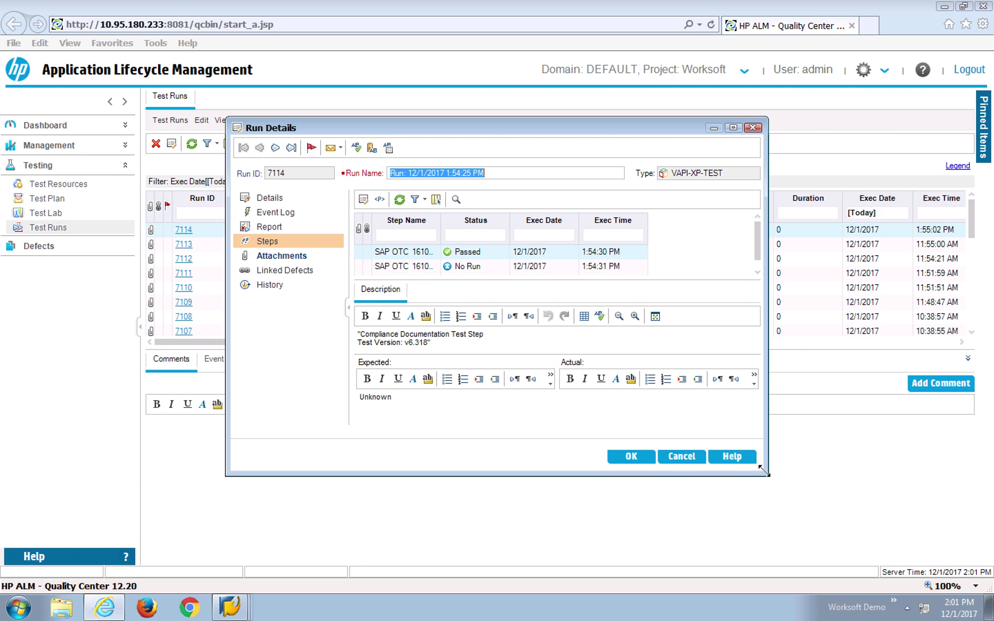
drag(764, 471, 892, 568)
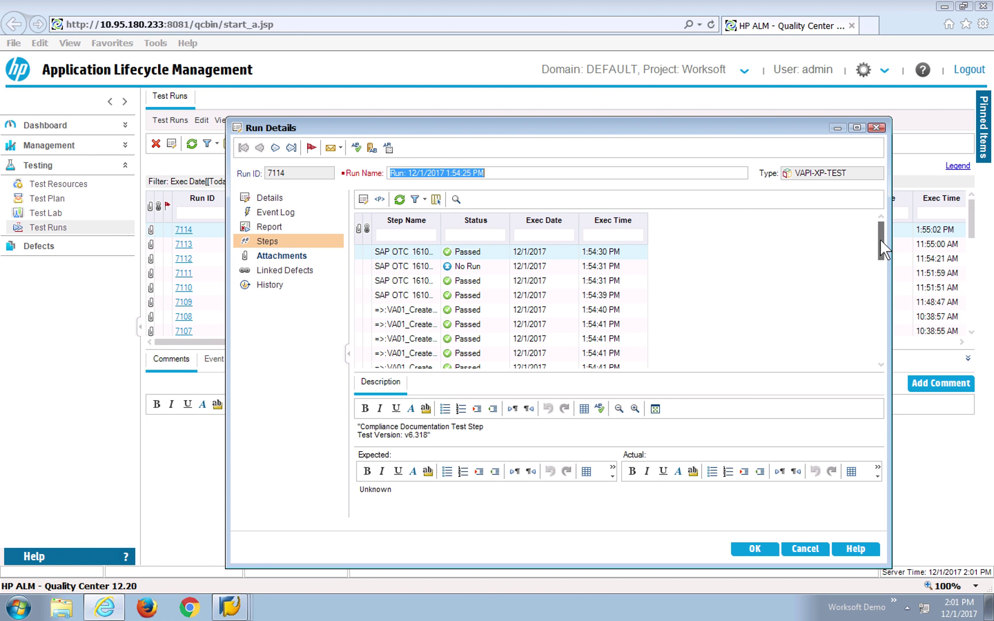
drag(881, 238, 875, 363)
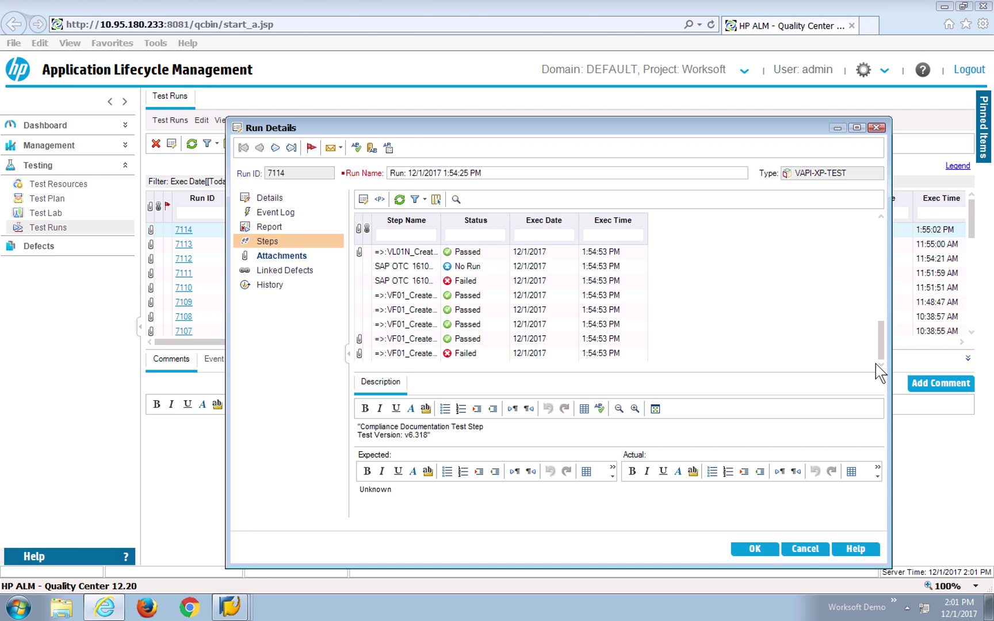
click(474, 353)
click(470, 353)
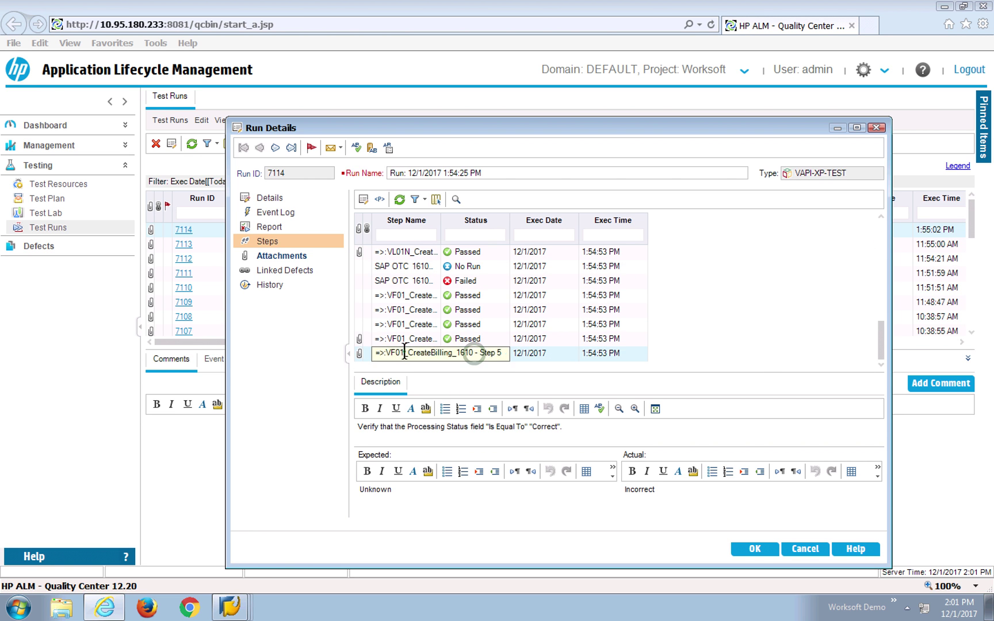
click(359, 354)
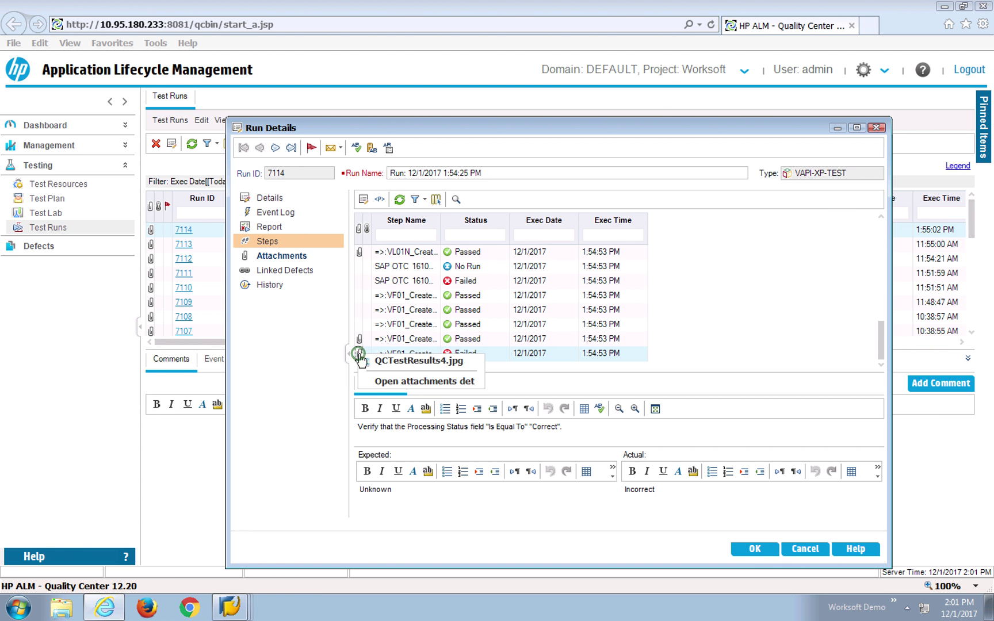
click(397, 361)
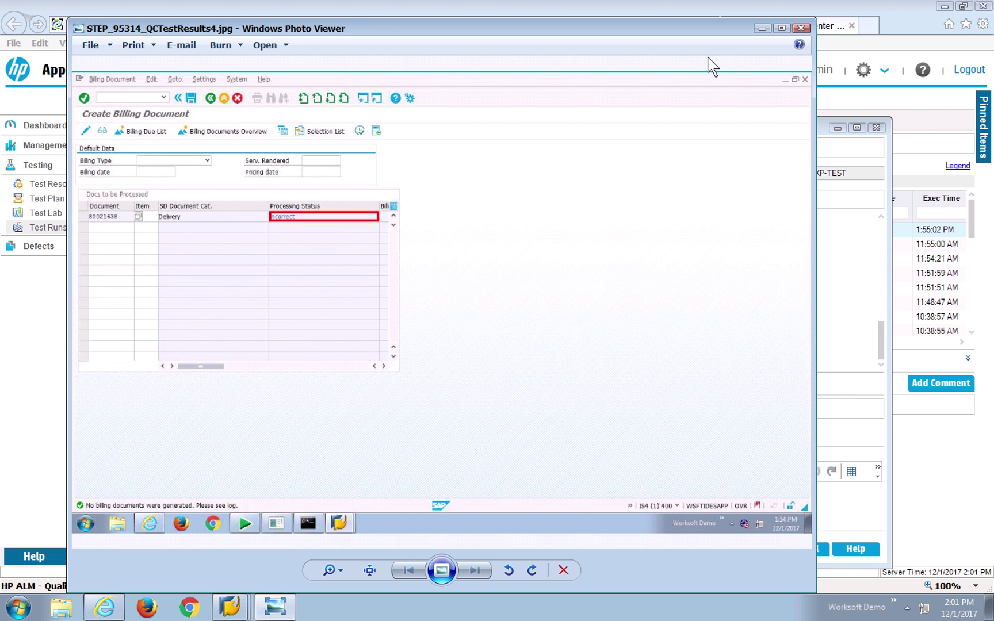
click(801, 28)
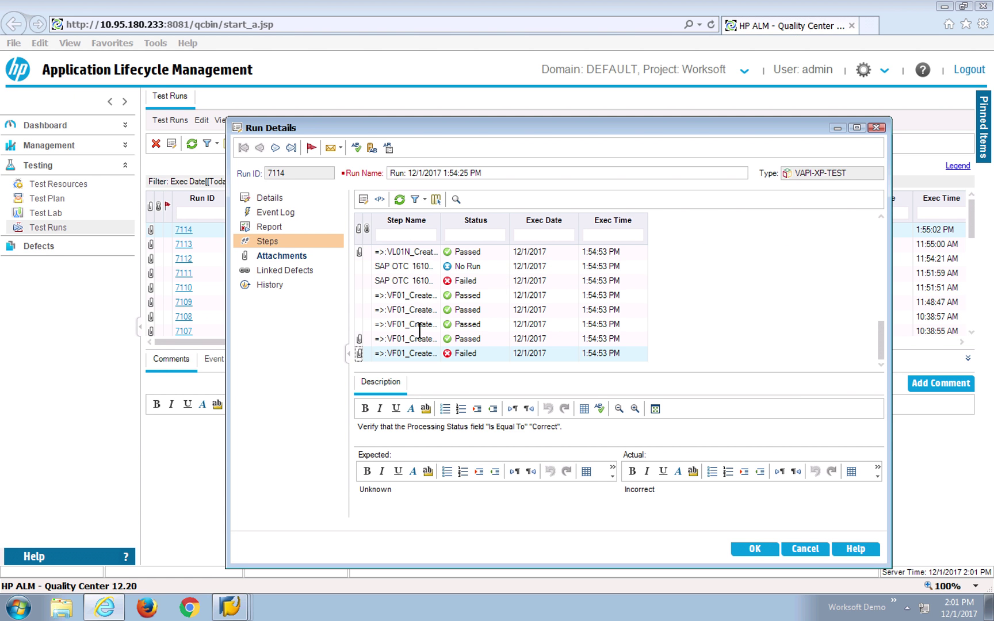
click(269, 258)
- Open run 7114's PDF report and page through to the page 5 delivery screen capture
double_click(414, 238)
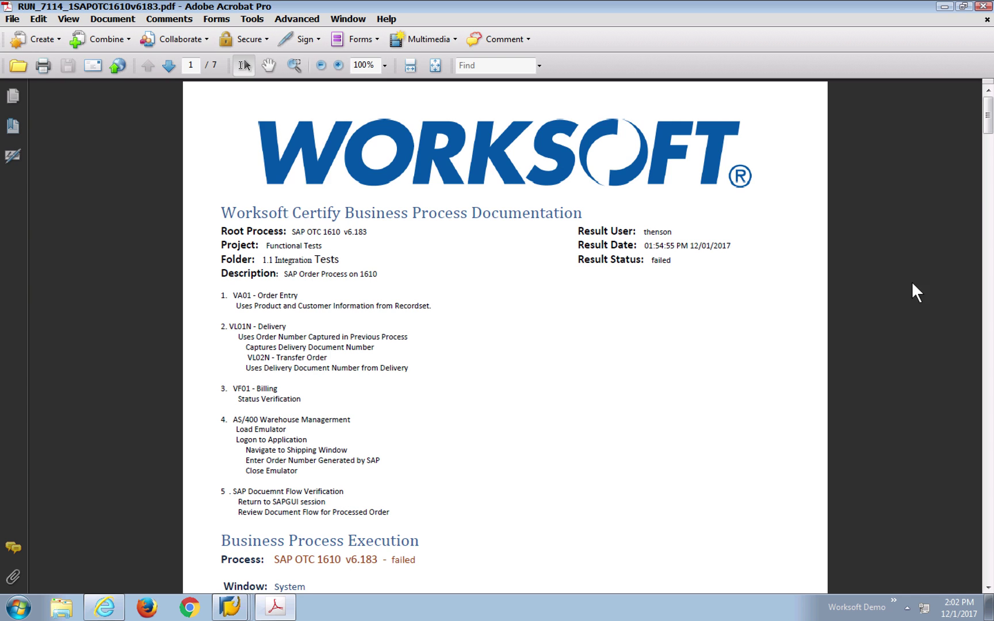
click(985, 218)
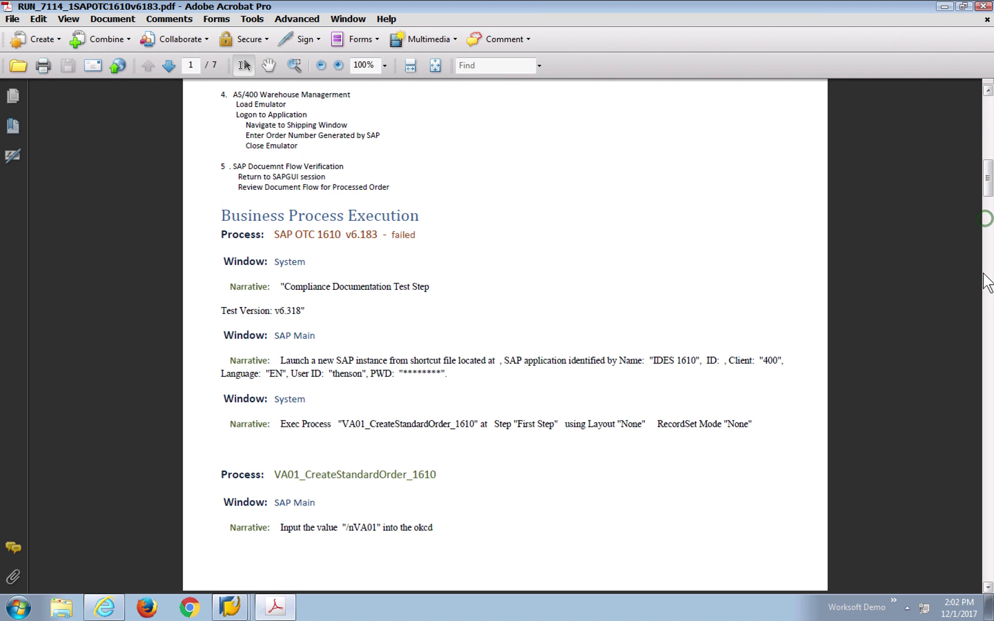
click(987, 301)
scroll(988, 356, up, 5)
click(988, 363)
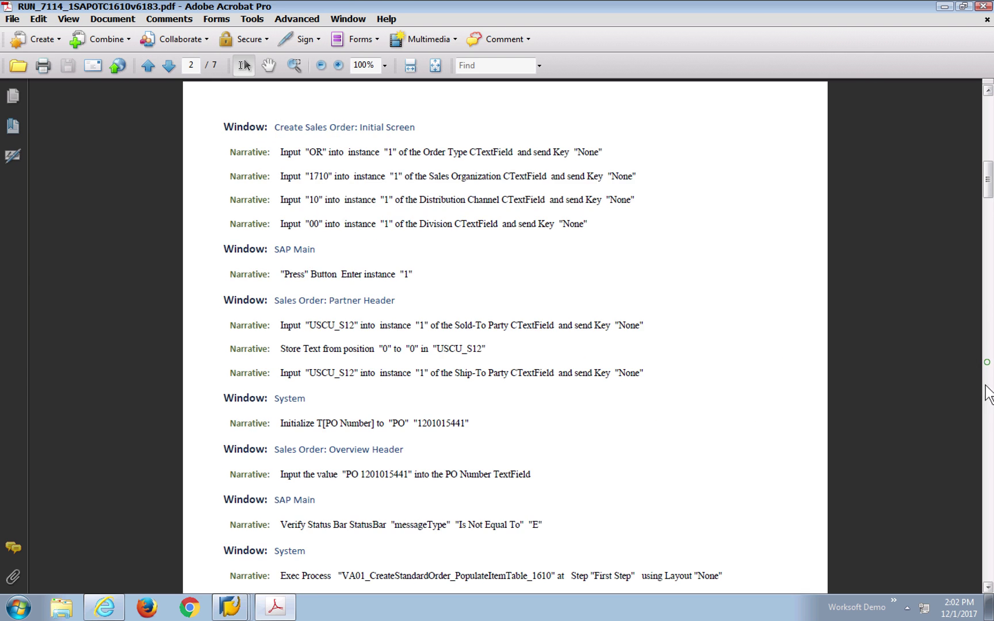
click(988, 418)
click(988, 457)
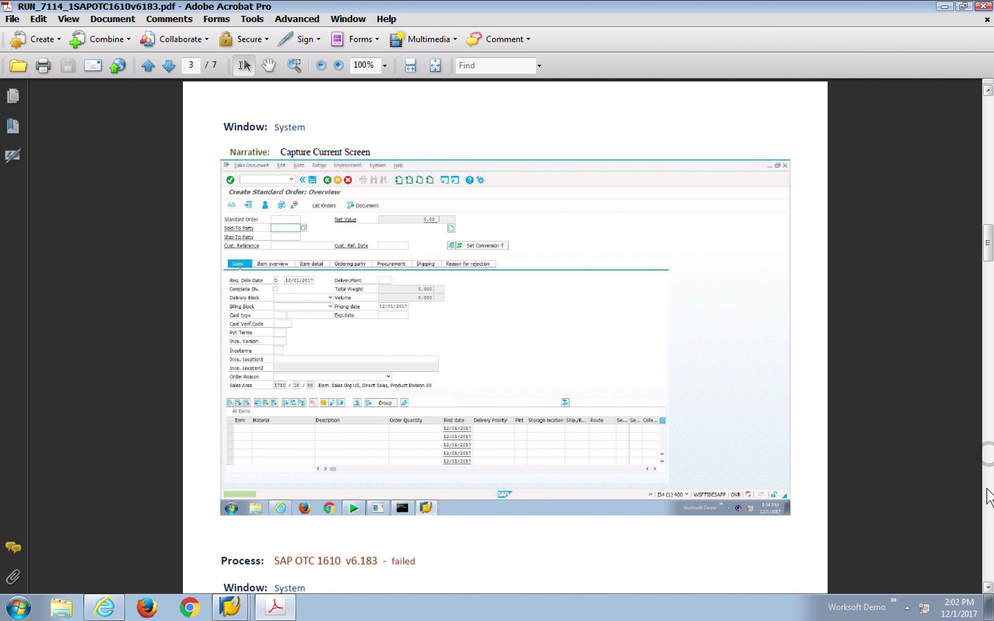
click(988, 496)
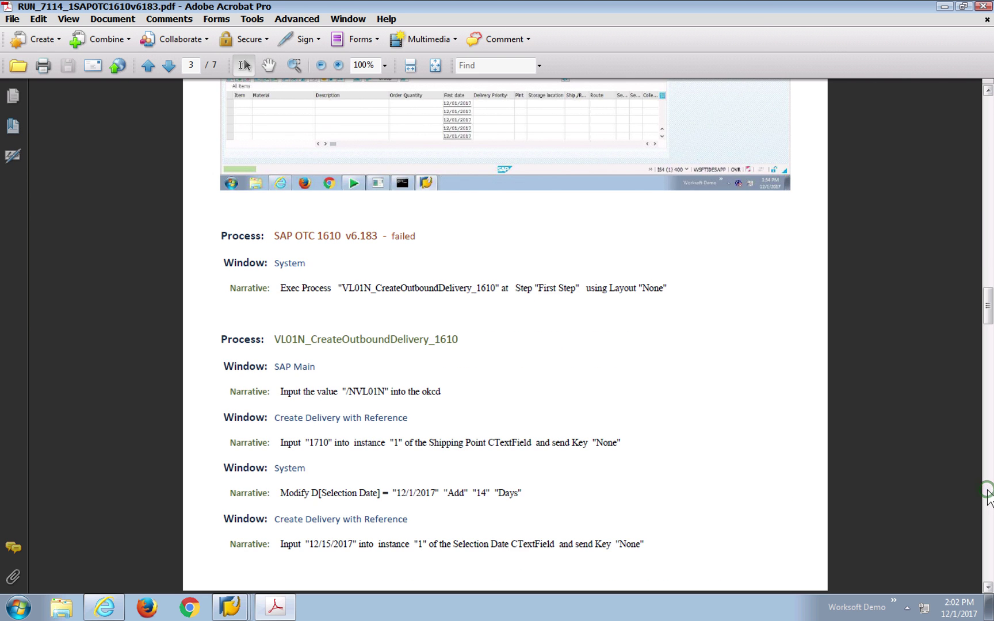
click(989, 509)
click(988, 515)
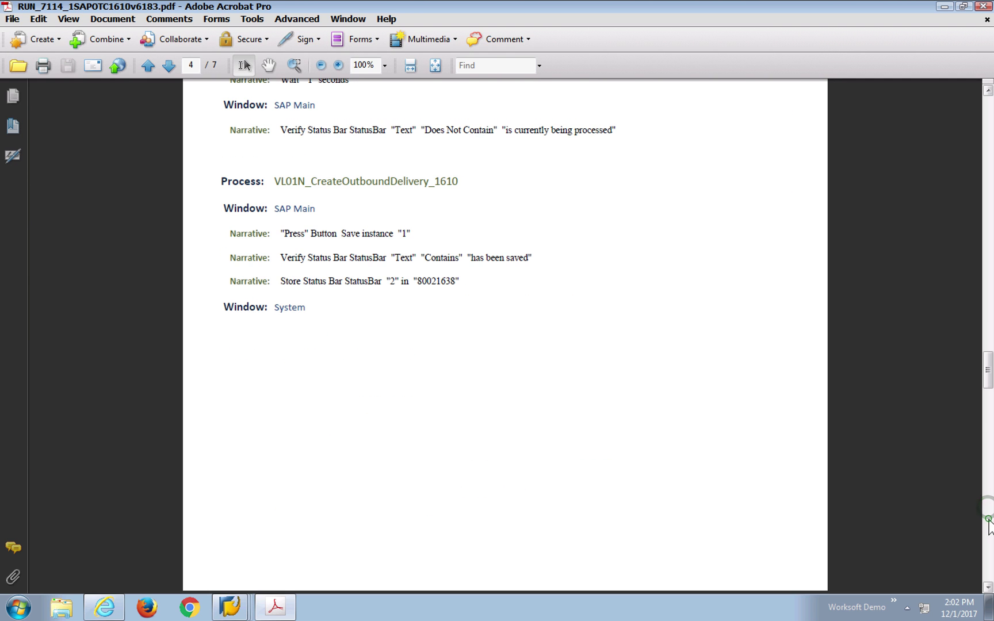
click(988, 520)
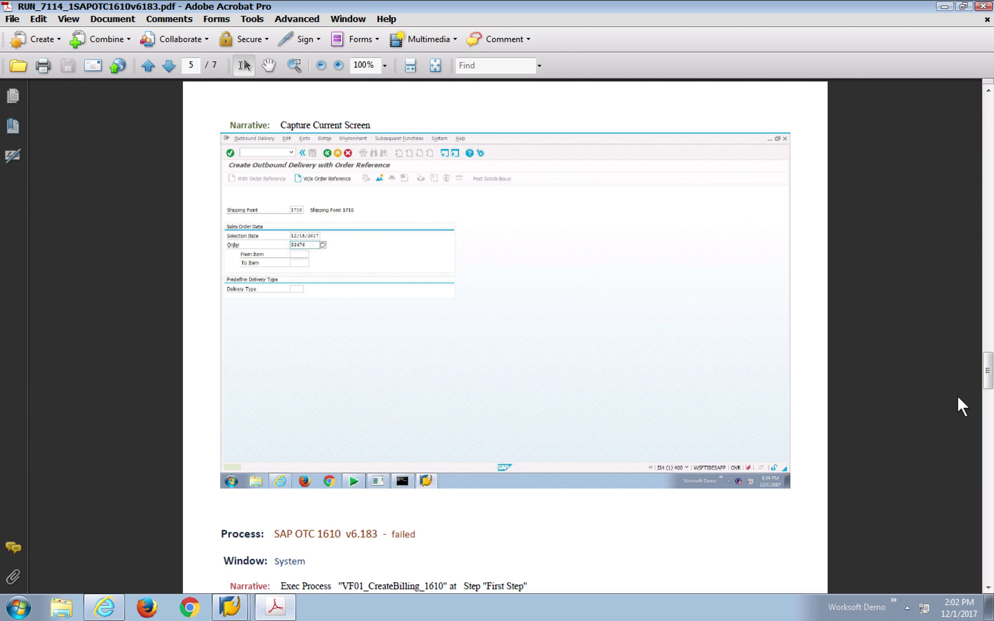
- Close run 7114's PDF report in Adobe Acrobat Pro
click(983, 6)
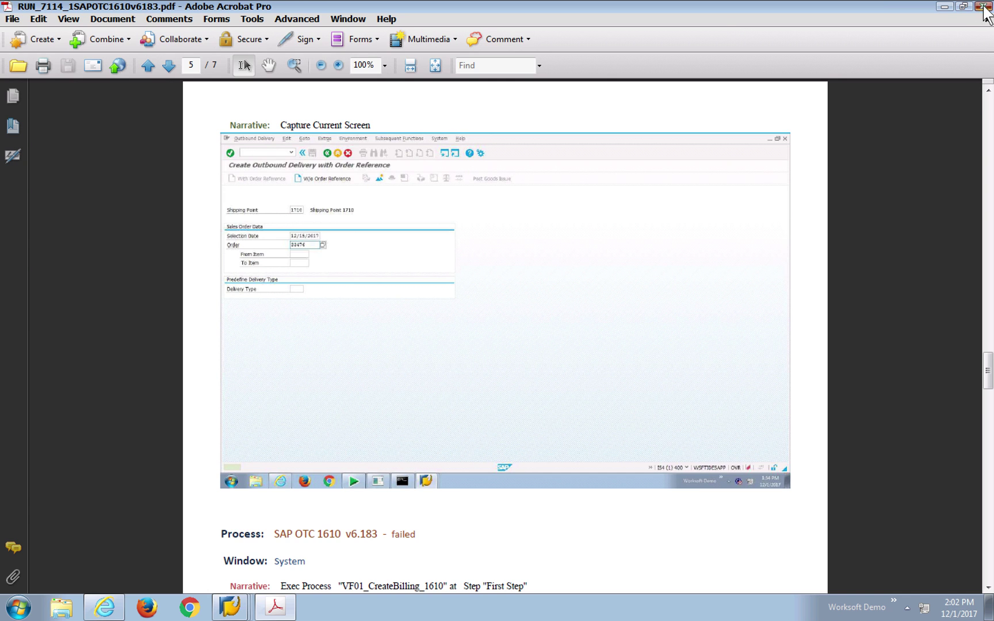